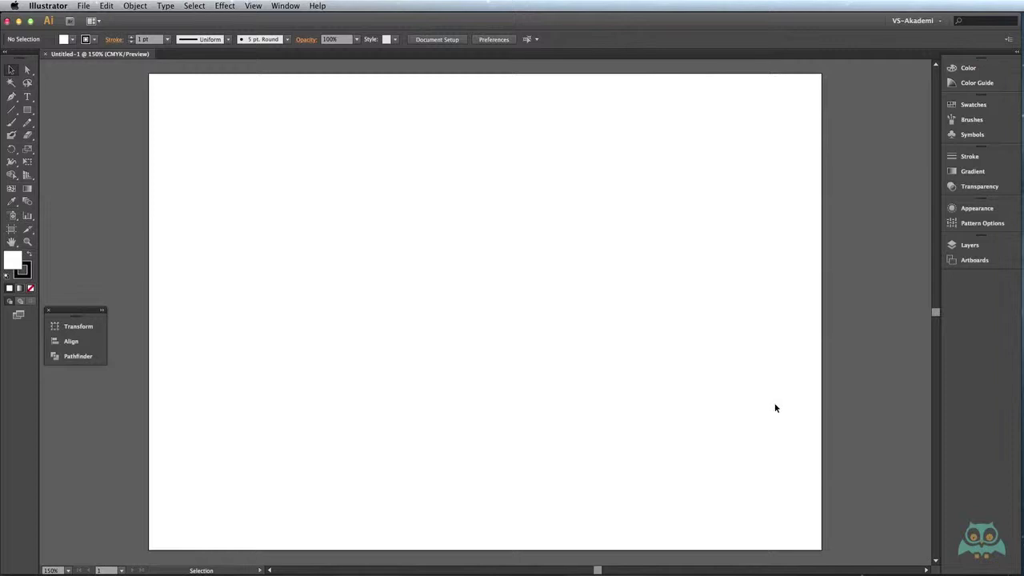
- Use the Polygon tool to draw a flat-topped hexagon, about 58 × 50 mm, near the top-left
mouse_move(28, 110)
mouse_down()
mouse_move(58, 113)
mouse_move(97, 153)
mouse_move(76, 150)
mouse_move(86, 152)
mouse_up()
drag(299, 156, 333, 186)
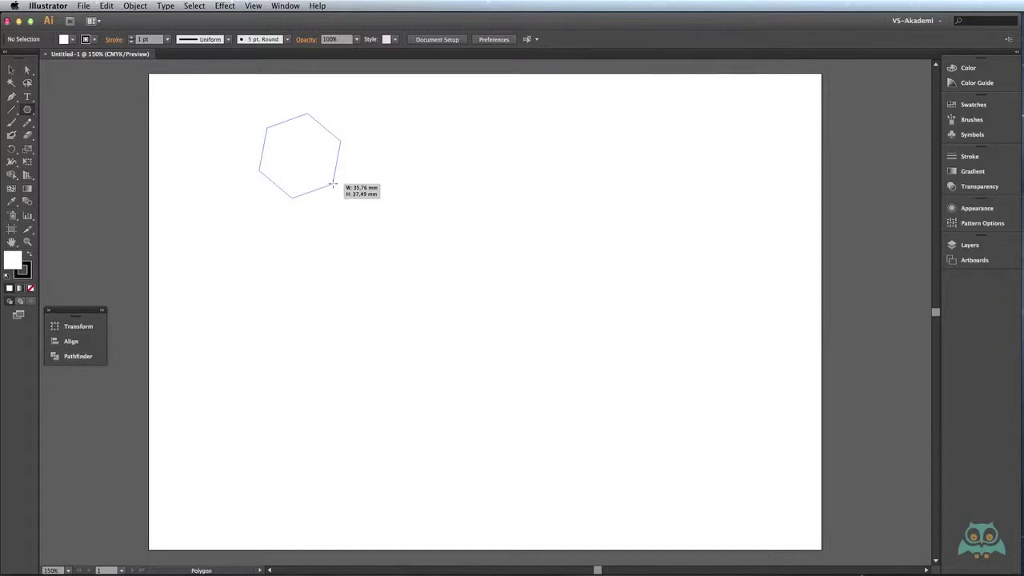
mouse_move(333, 185)
mouse_down()
mouse_move(336, 135)
mouse_move(299, 109)
mouse_move(241, 124)
mouse_move(224, 169)
mouse_move(300, 207)
mouse_move(352, 156)
mouse_move(327, 115)
mouse_move(248, 136)
mouse_move(270, 197)
mouse_move(324, 199)
mouse_up()
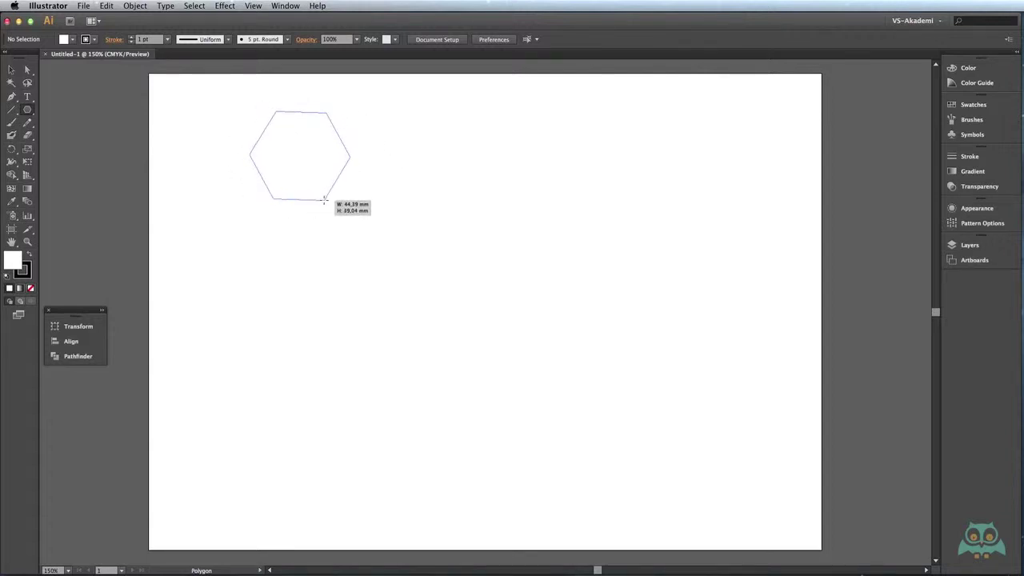
mouse_move(324, 200)
mouse_down()
mouse_move(311, 178)
mouse_move(343, 197)
mouse_move(352, 230)
mouse_up()
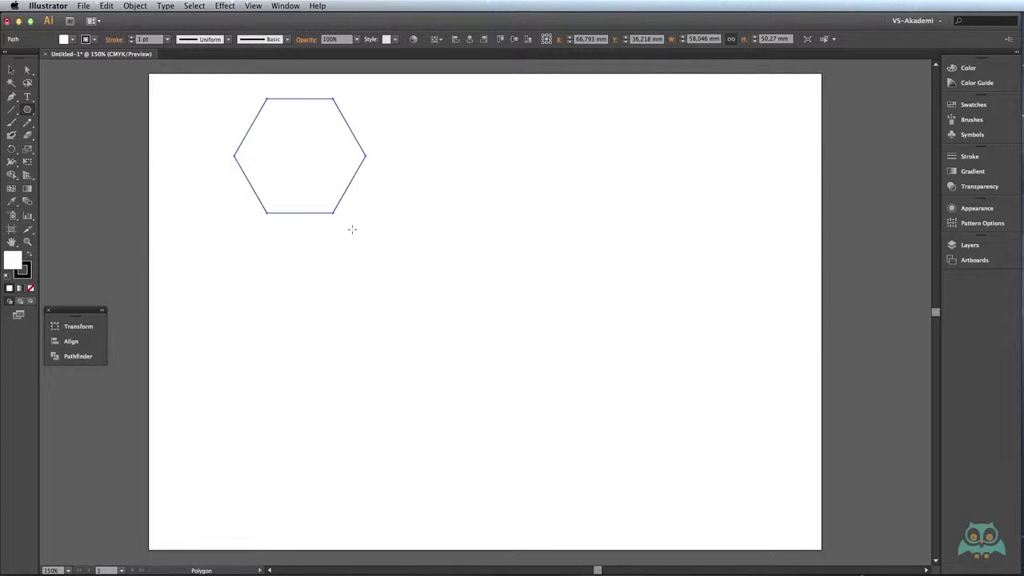
- Drag a five-sided pentagon, about 36.6 × 35.3 mm, right of the hexagon, keeping the Polygon tool active
mouse_move(414, 188)
mouse_down()
mouse_move(451, 214)
mouse_move(440, 220)
mouse_up()
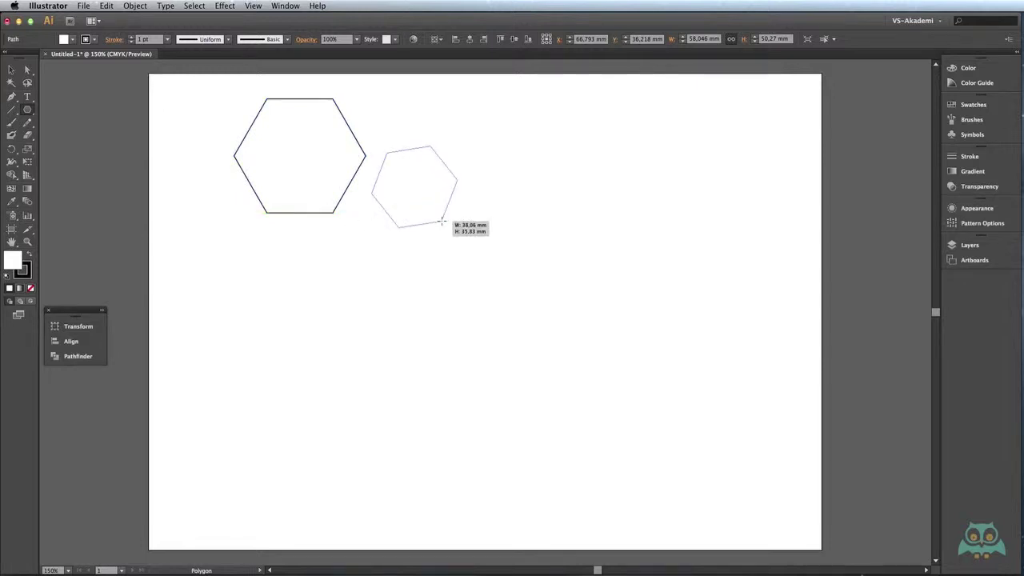
key(Up)
key(Up)
key(Up)
key(Up)
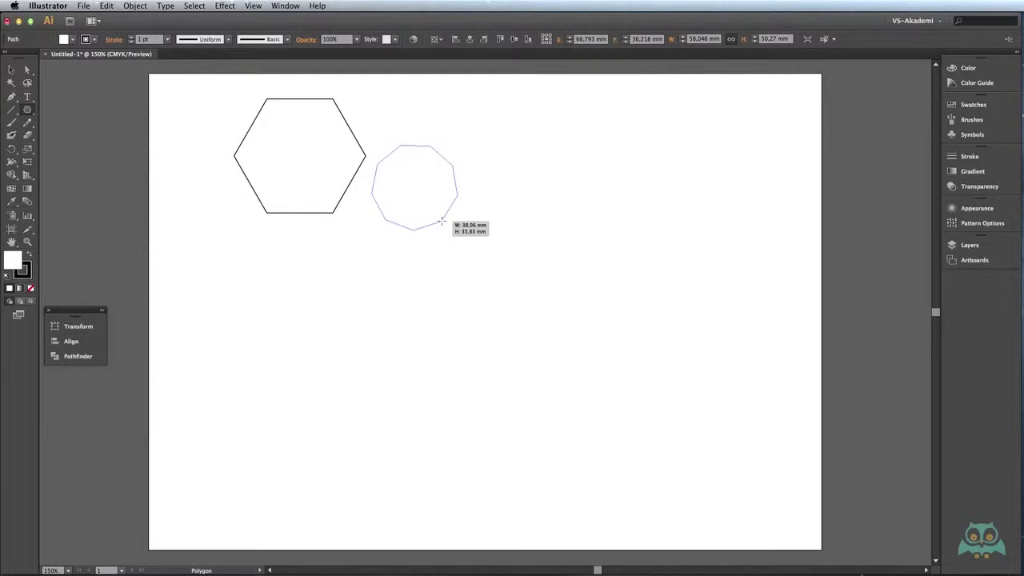
key(Down)
key(Down)
key(Down)
key(Down)
key(Down)
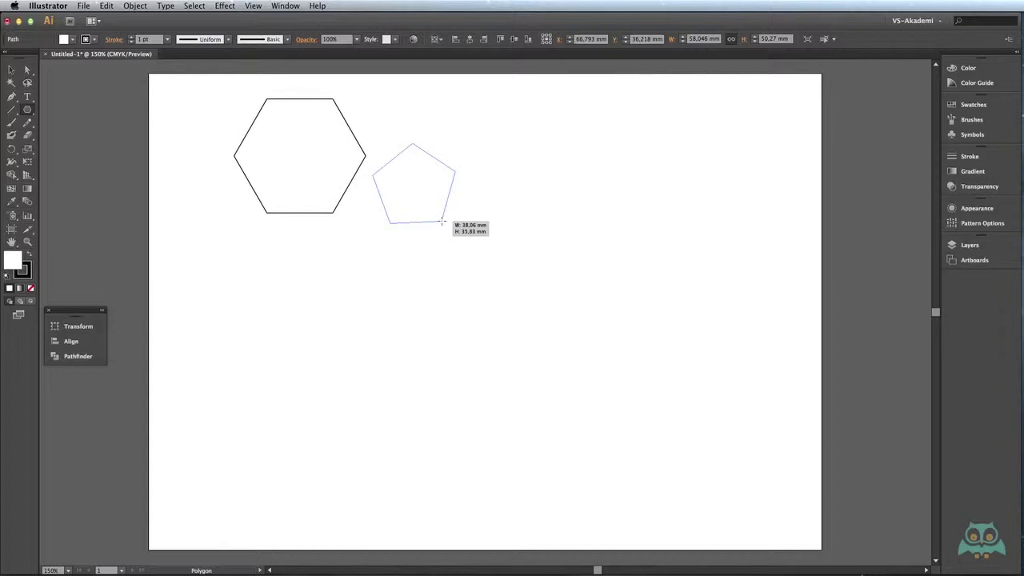
drag(441, 221, 442, 221)
drag(27, 111, 41, 115)
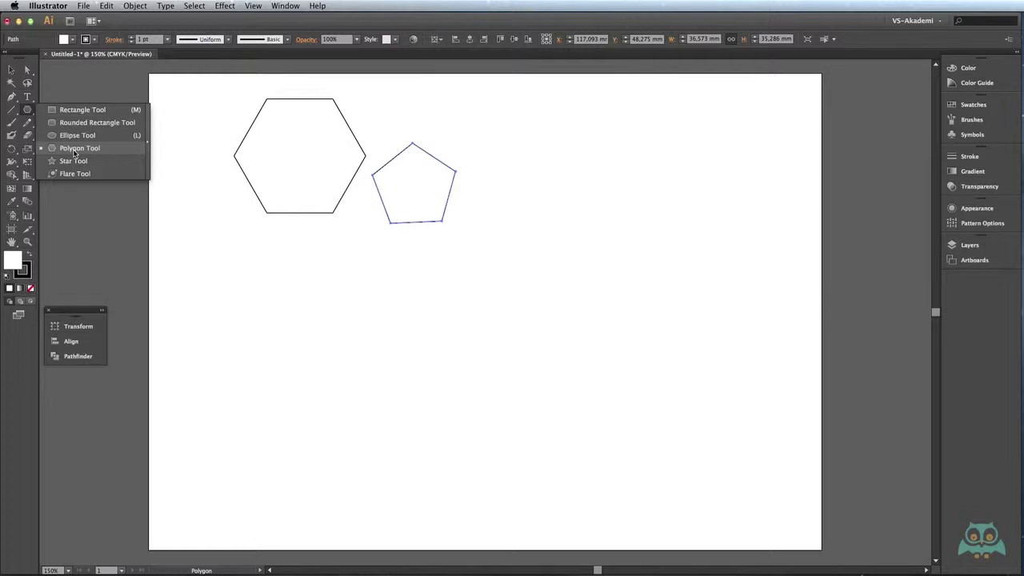
click(74, 149)
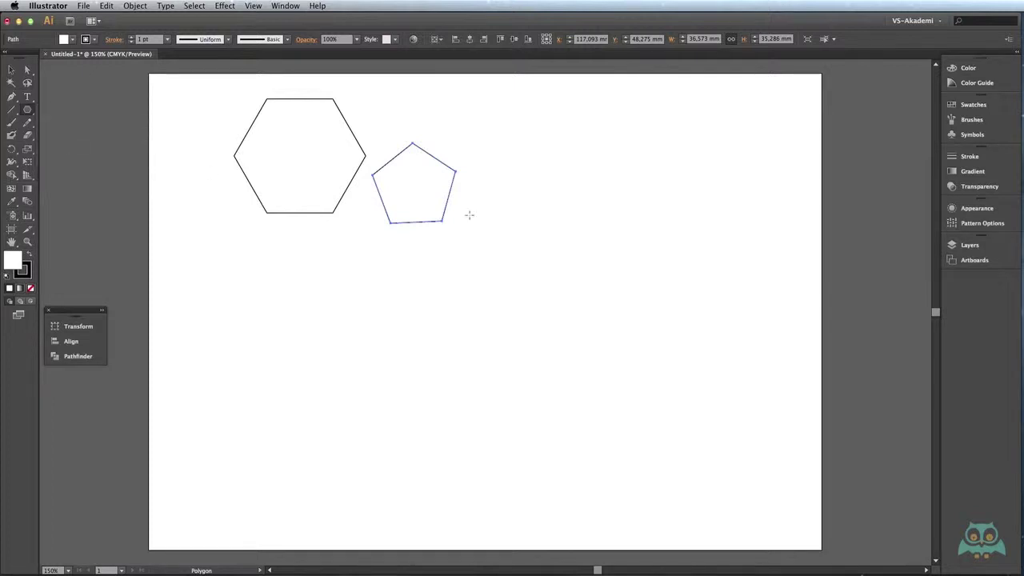
- Draw an upright three-sided triangle, about 27.2 × 23.6 mm, right of the pentagon
drag(519, 189, 552, 231)
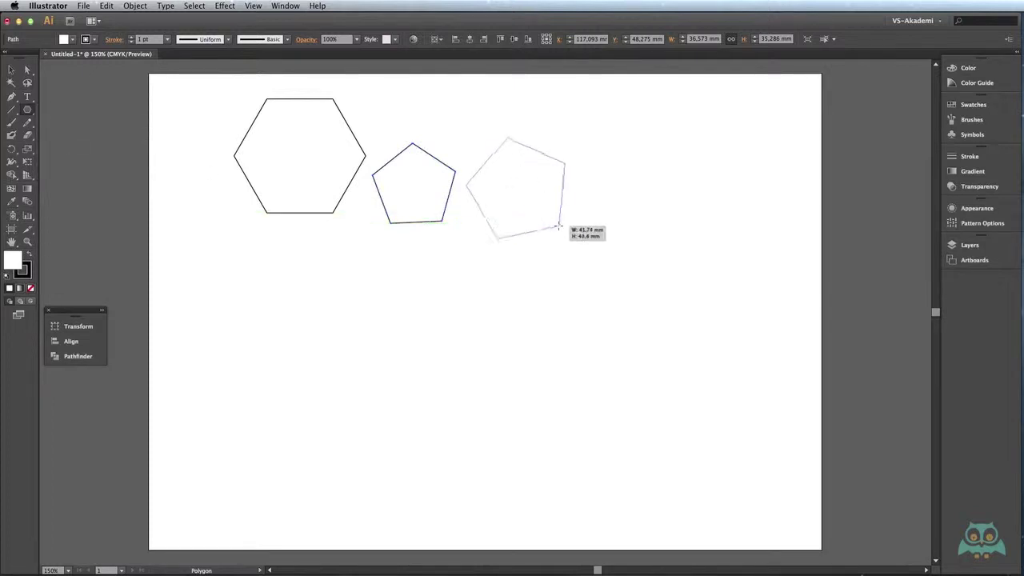
key(Up)
key(Up)
key(Up)
key(Up)
key(Down)
key(Down)
key(Down)
key(Down)
key(Down)
key(Down)
key(Up)
key(Up)
key(Up)
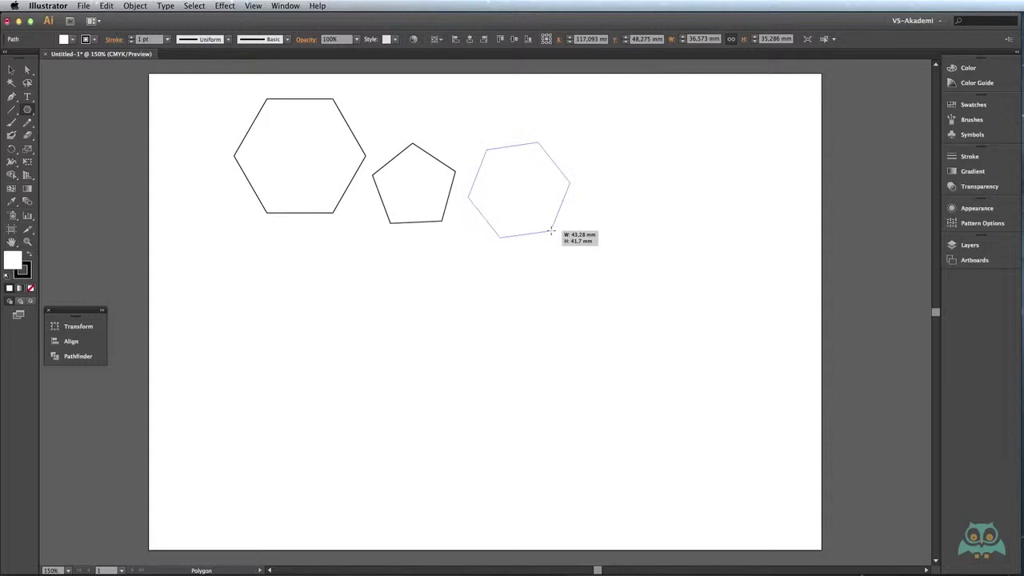
key(Down)
key(Down)
key(Down)
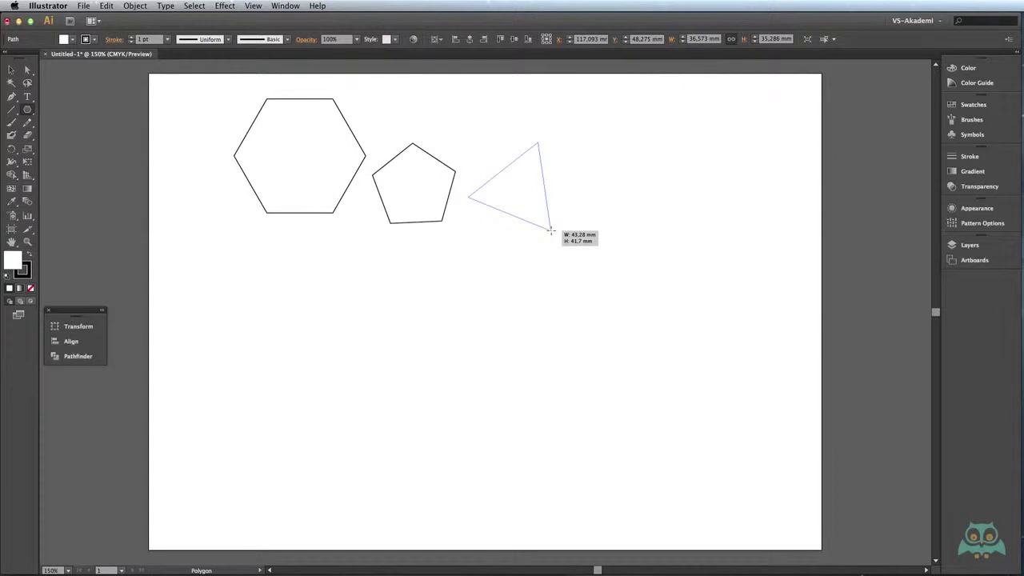
mouse_move(551, 230)
mouse_down()
mouse_move(555, 222)
mouse_move(542, 218)
mouse_up()
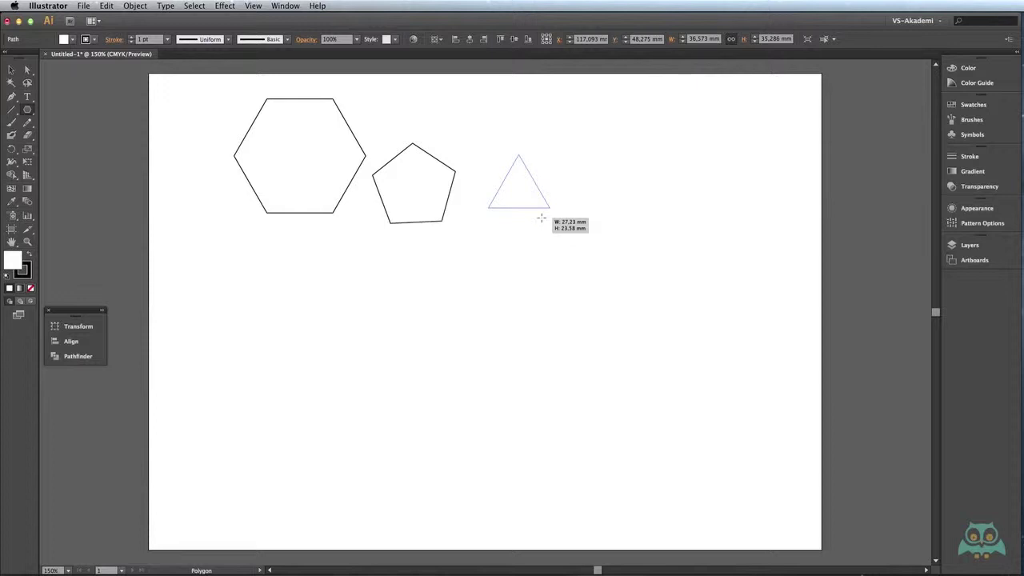
drag(542, 218, 542, 218)
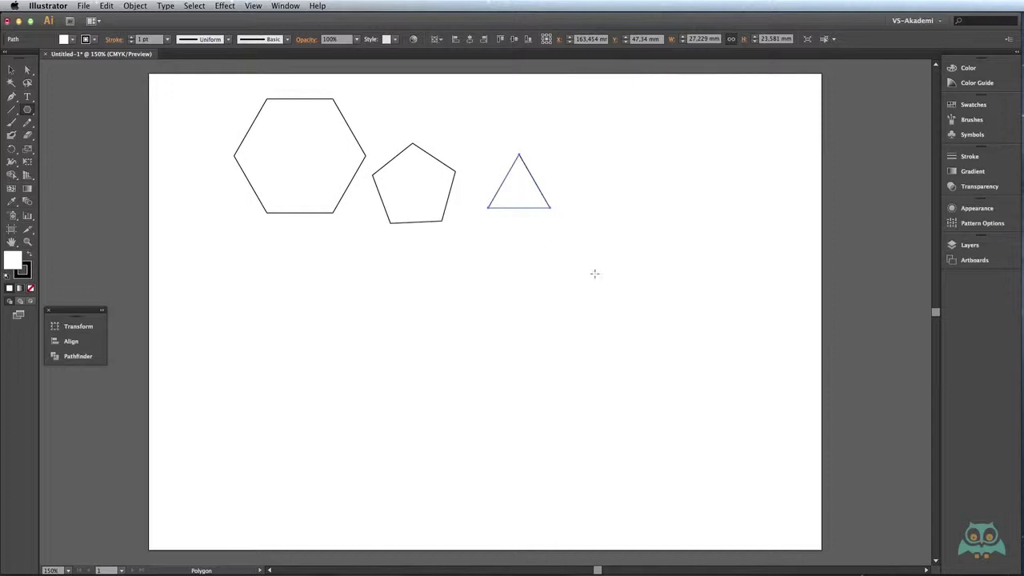
- Drag a larger triangle, about 36.1 × 31.3 mm, and place it at the artboard's top-right
mouse_move(599, 269)
mouse_down()
mouse_move(597, 285)
mouse_move(627, 306)
mouse_up()
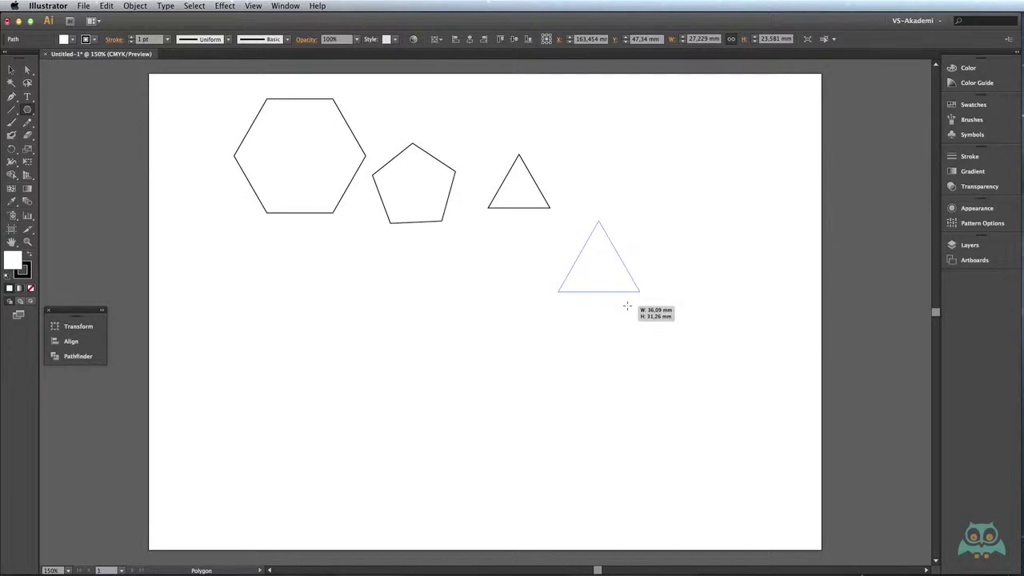
mouse_move(627, 306)
mouse_down()
mouse_move(576, 334)
mouse_move(521, 333)
mouse_move(576, 341)
mouse_move(628, 313)
mouse_move(436, 341)
mouse_move(519, 374)
mouse_move(576, 342)
mouse_move(613, 347)
mouse_move(610, 304)
mouse_move(743, 206)
mouse_up()
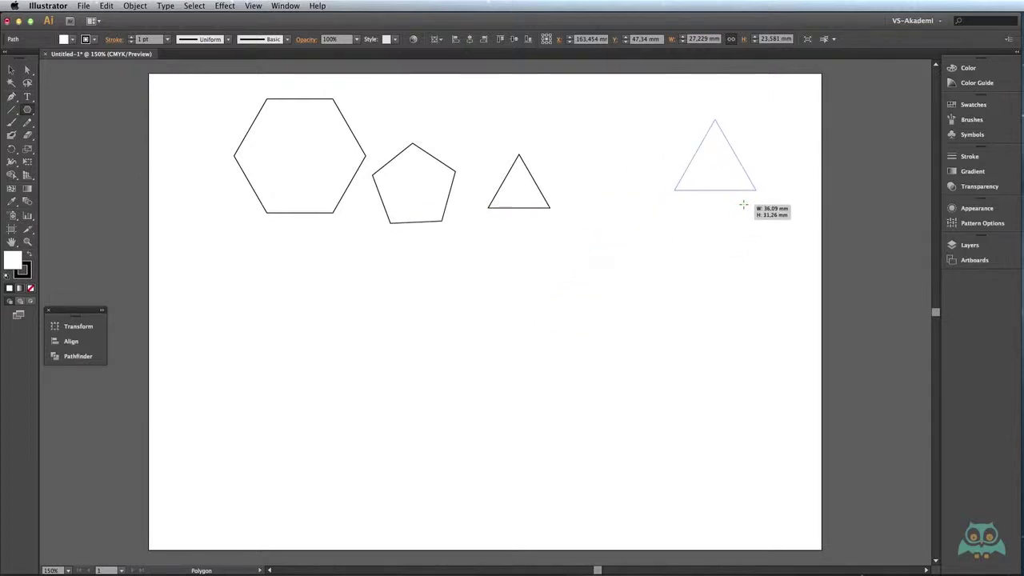
drag(743, 206, 743, 205)
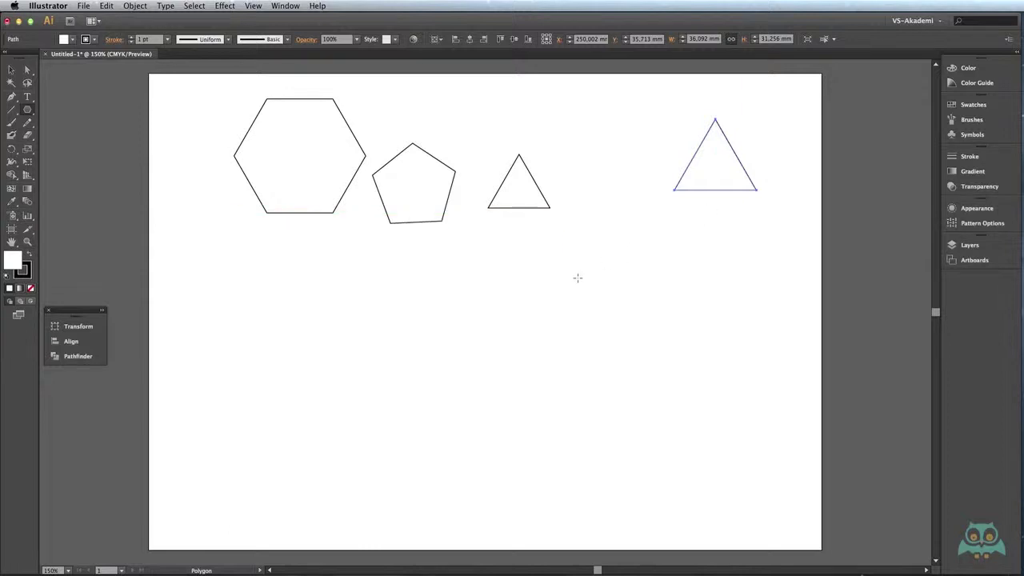
- Create a pentagon with a 50 mm radius and 5 sides below the small triangle via the Polygon dialog
click(565, 281)
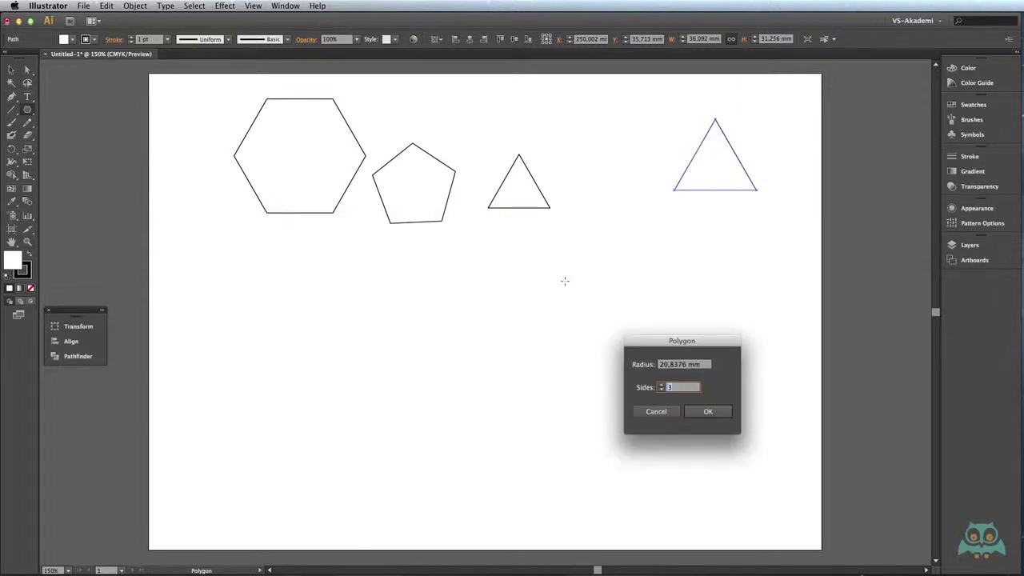
key(shift+Tab)
text(50)
key(Tab)
text(8)
click(688, 367)
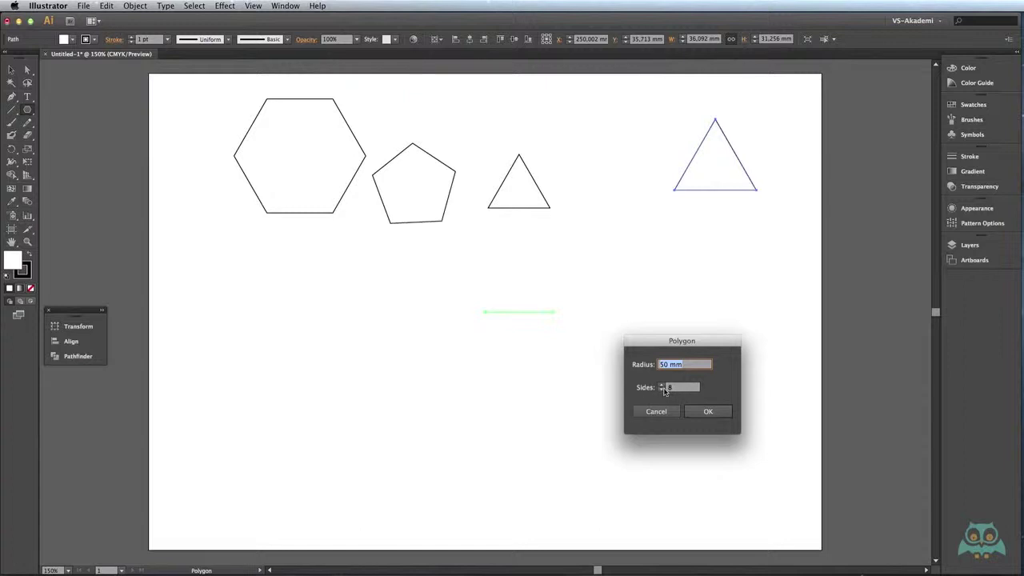
click(661, 391)
click(661, 390)
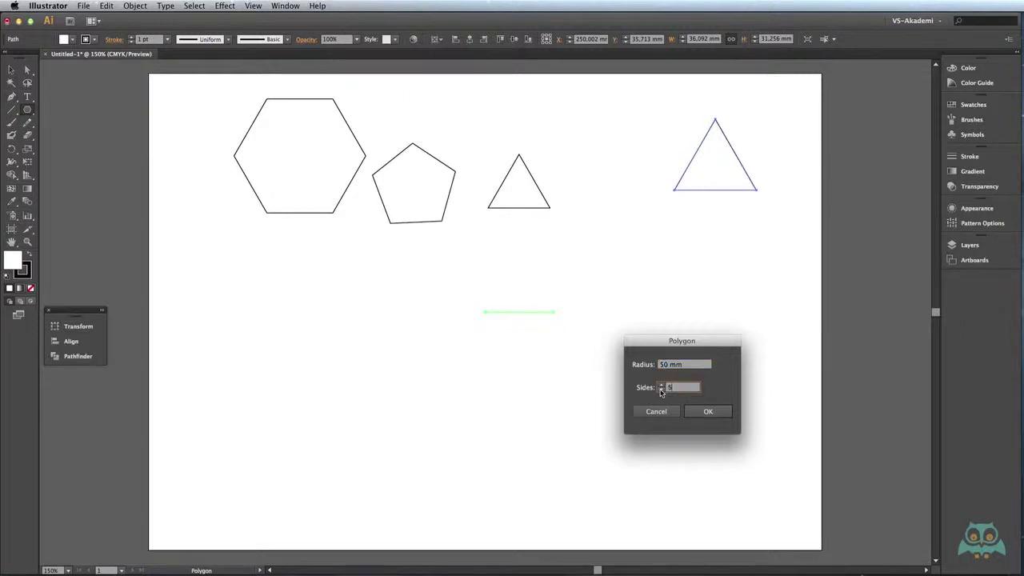
click(706, 412)
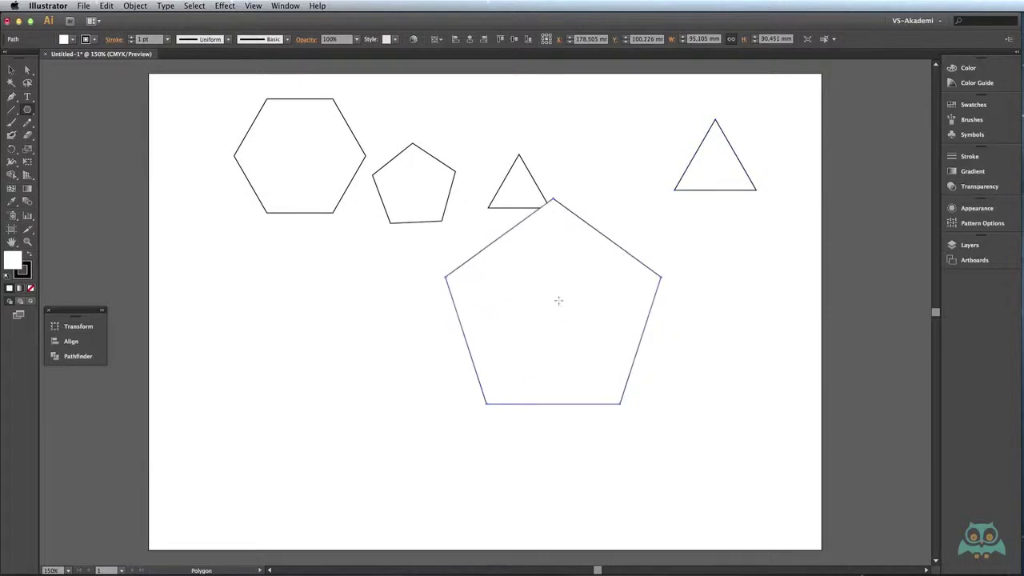